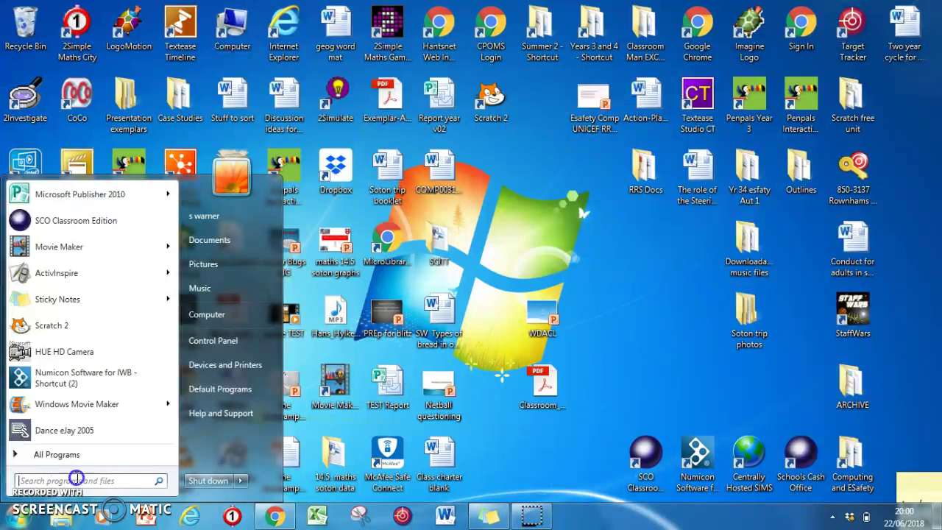
Step: Search for and launch Scratch 2, and decline the offered update to v461
type("scr")
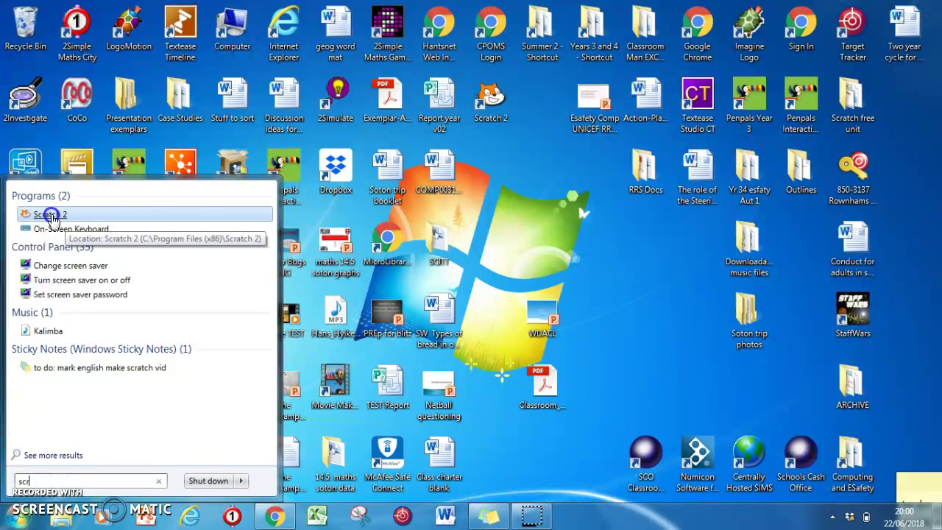
left_click(50, 214)
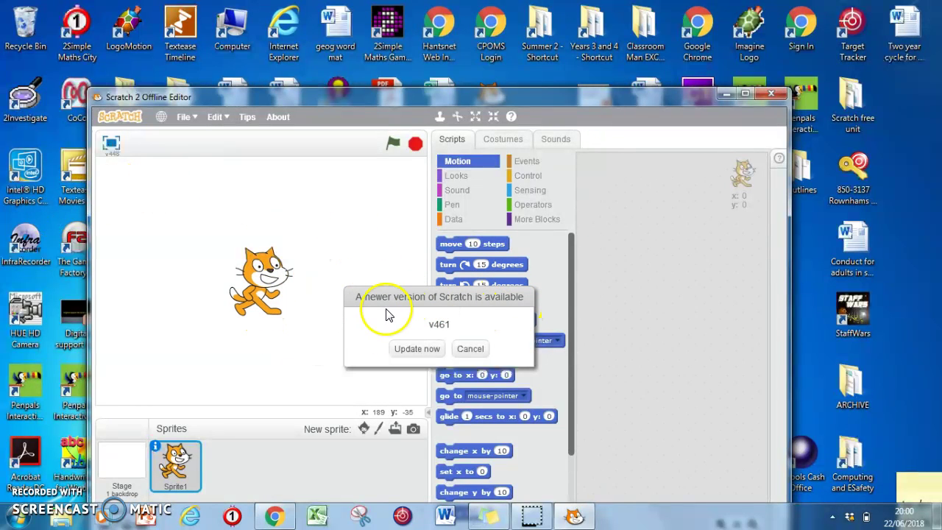
left_click(475, 347)
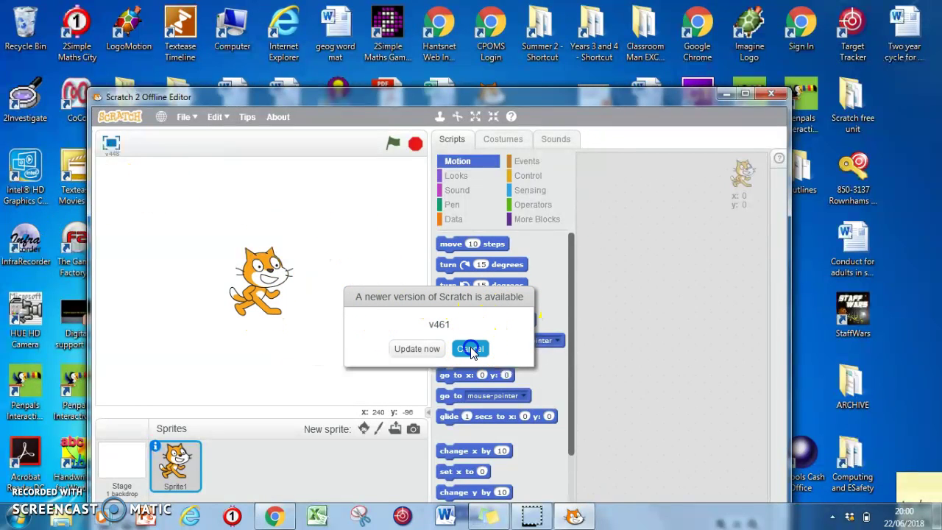
Step: Maximise the Scratch editor window so that it fills the screen
left_click(678, 143)
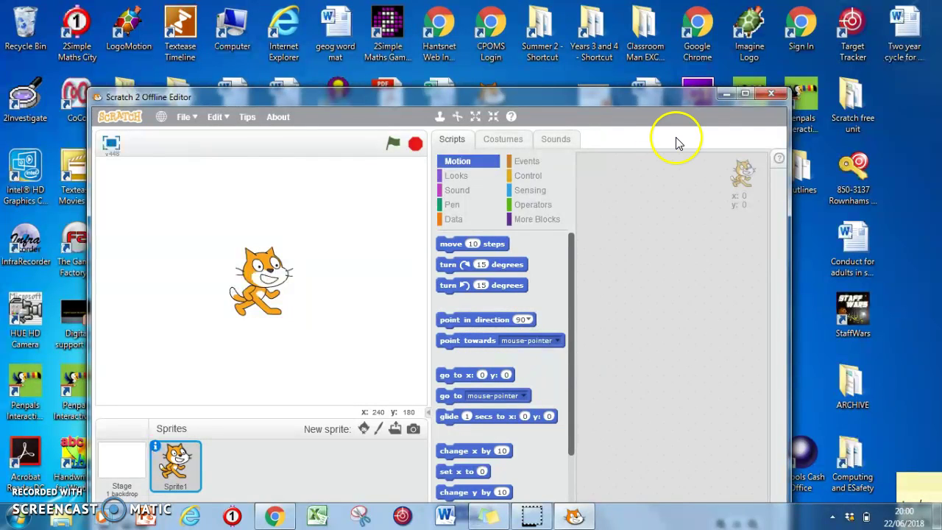
left_click(745, 95)
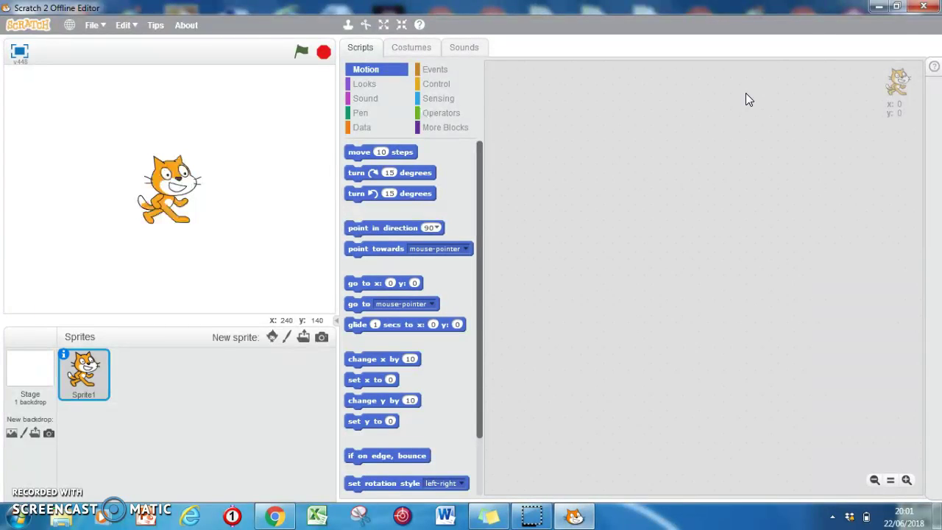
left_click(884, 8)
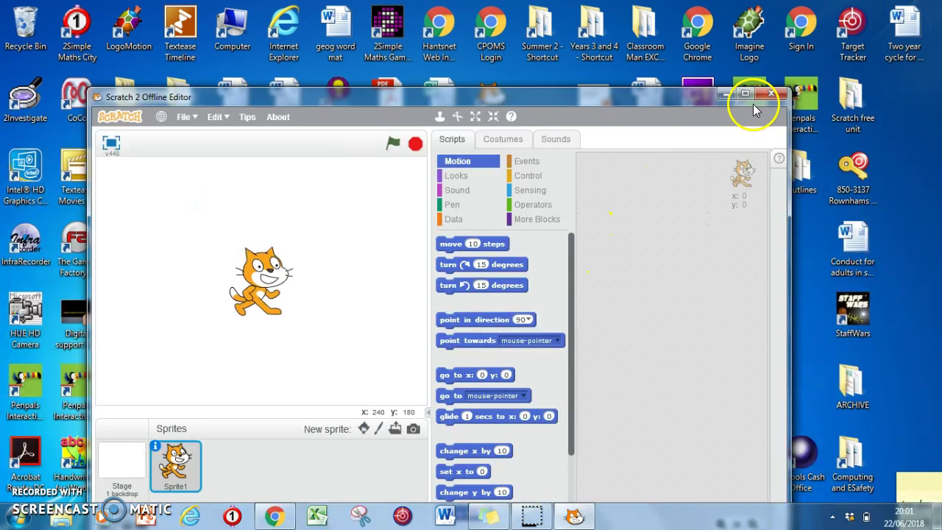
left_click(753, 104)
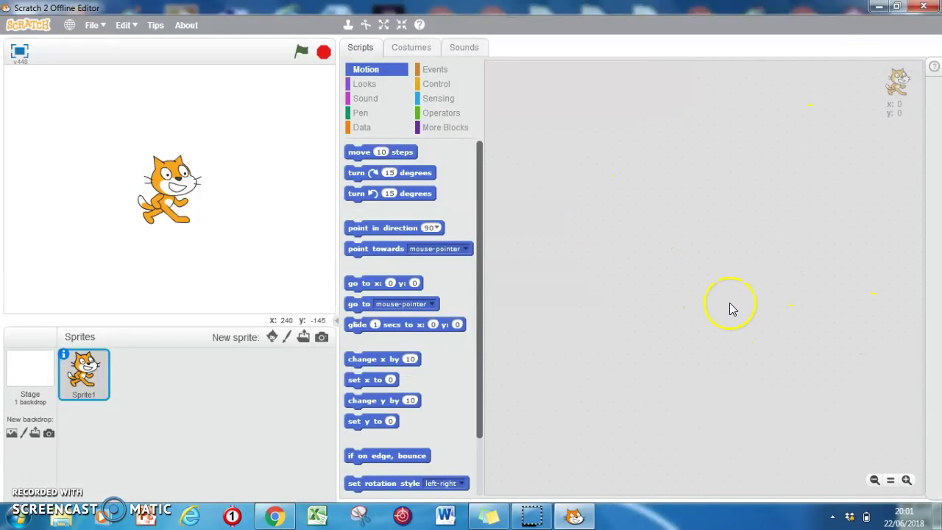
left_click(401, 262)
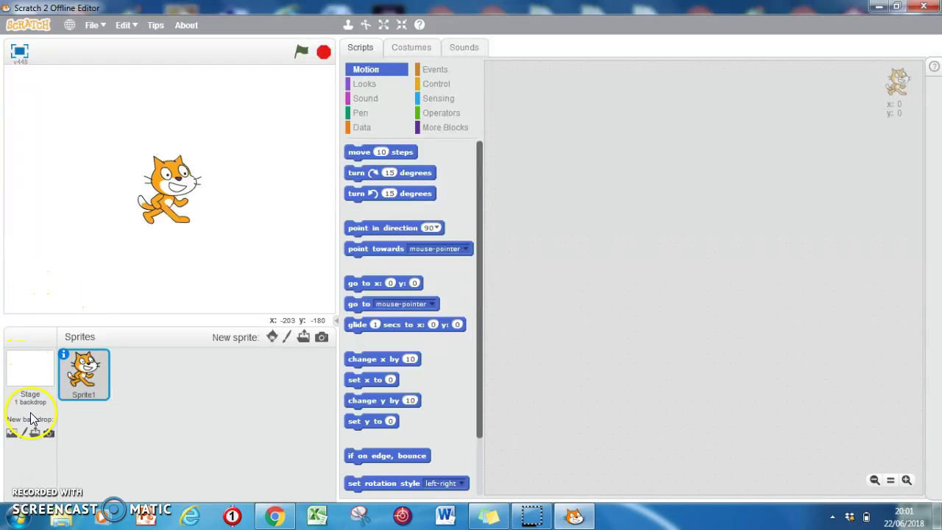
Step: Select the Stage instead of the cat sprite and open its blank backdrop for painting
left_click(26, 374)
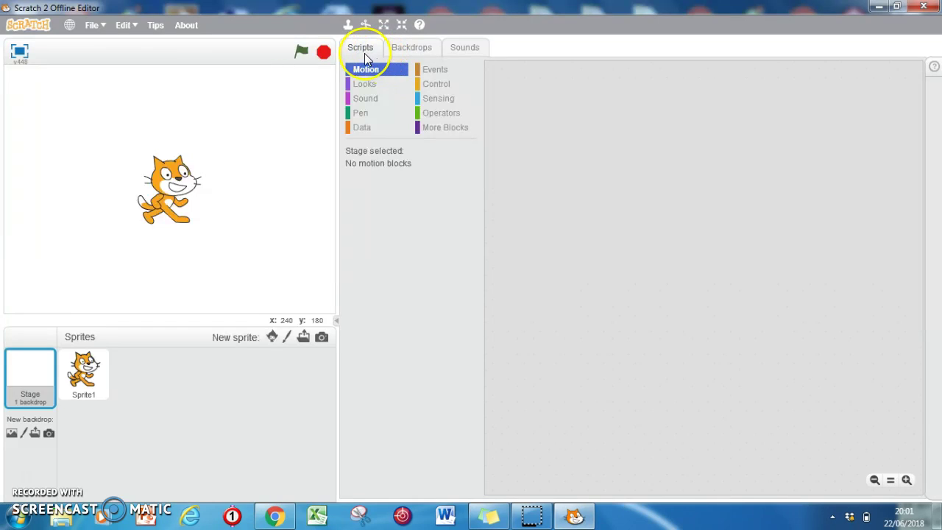
left_click(410, 55)
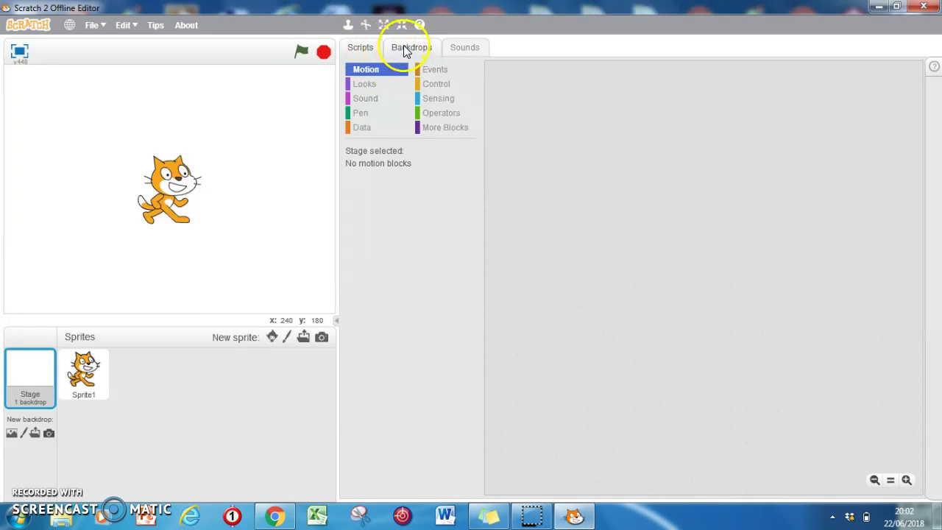
left_click(406, 46)
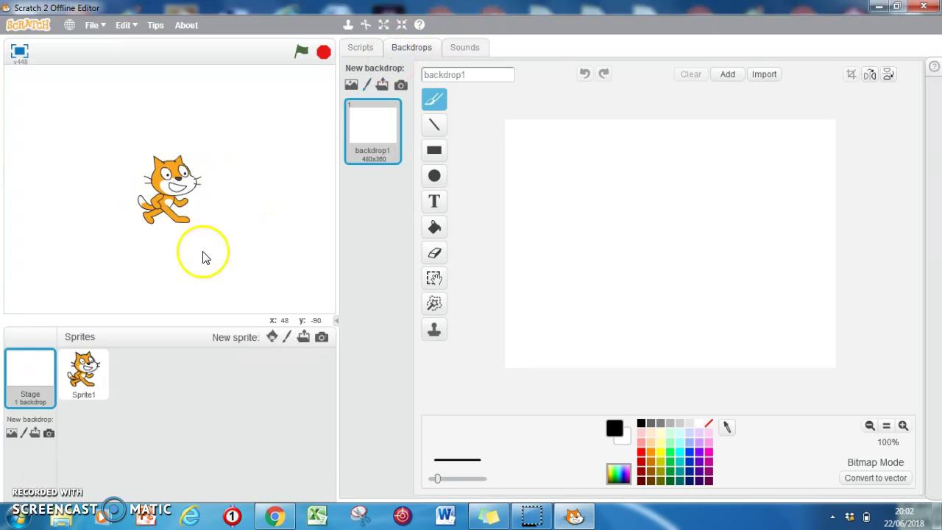
left_click(77, 375)
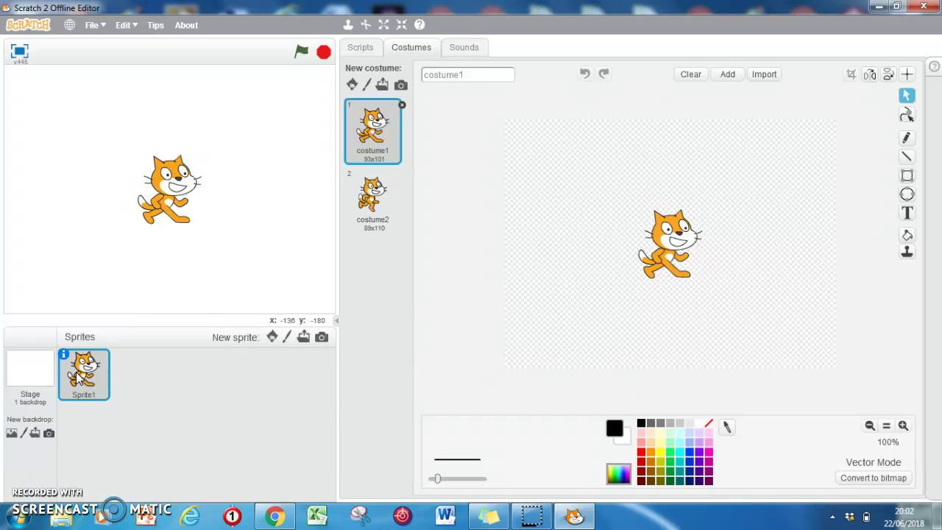
left_click(31, 381)
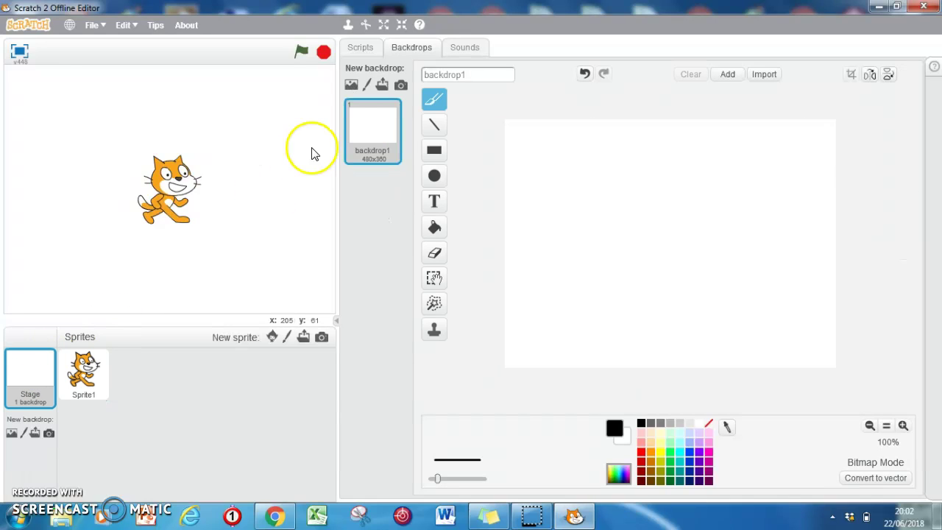
left_click(361, 47)
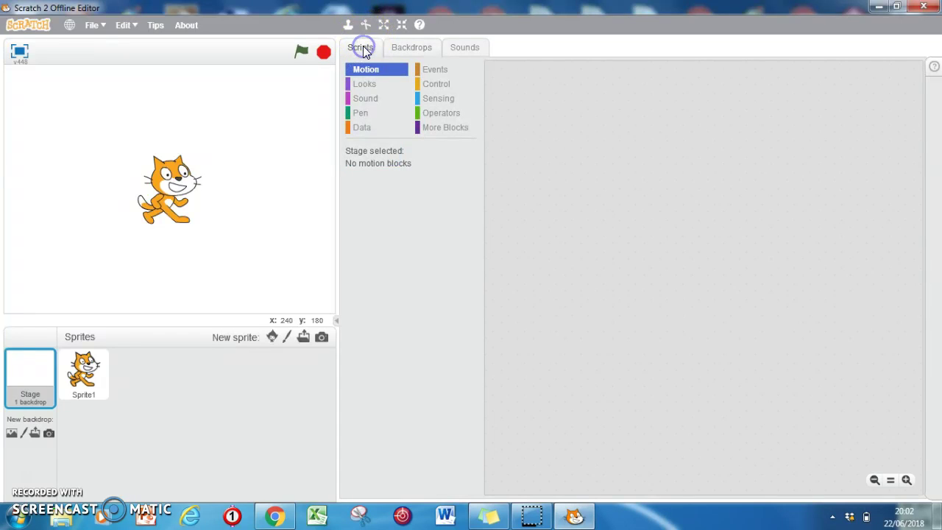
left_click(401, 45)
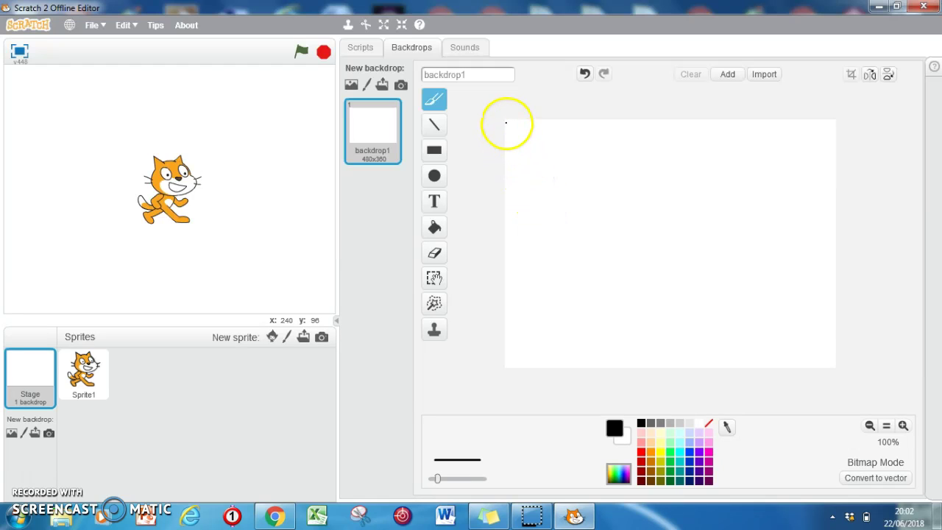
Step: Brush two short test curves in the backdrop's upper-left corner, undoing the first and clearing the second
left_click_drag(506, 122, 522, 135)
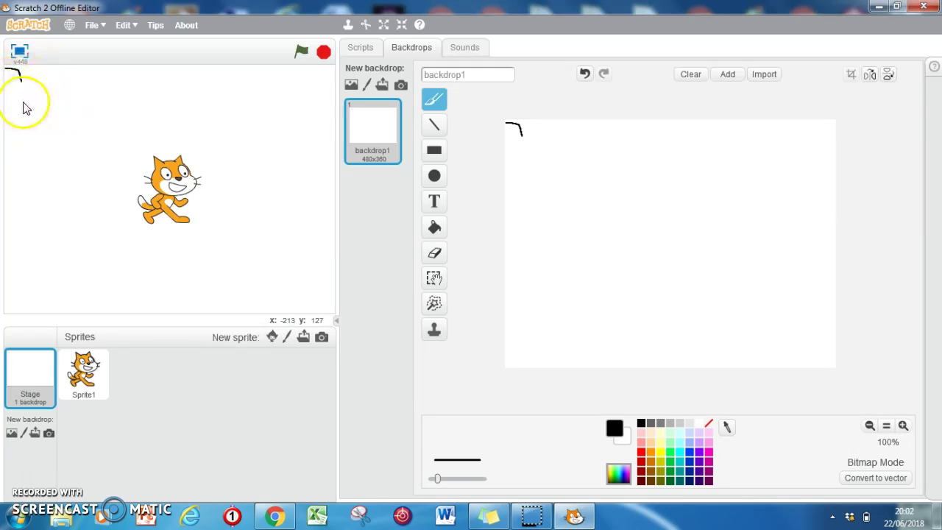
left_click(585, 75)
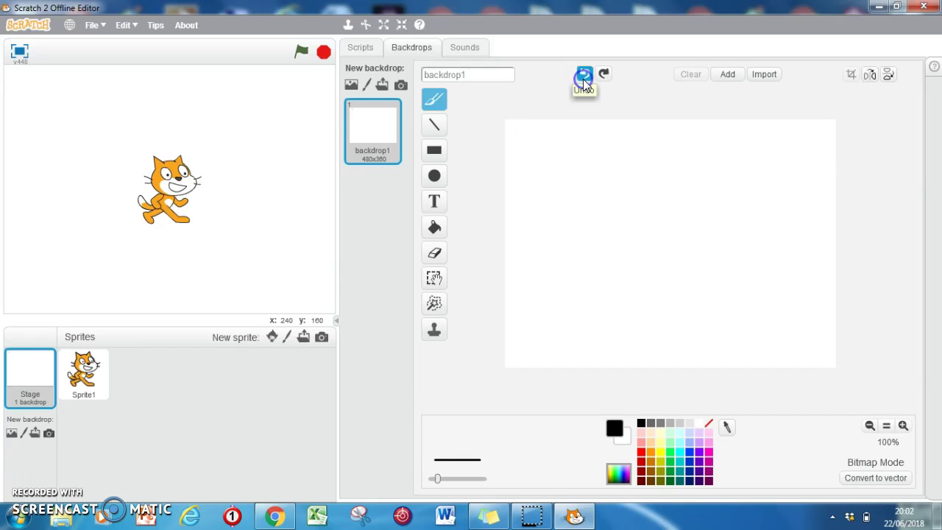
left_click_drag(511, 126, 545, 169)
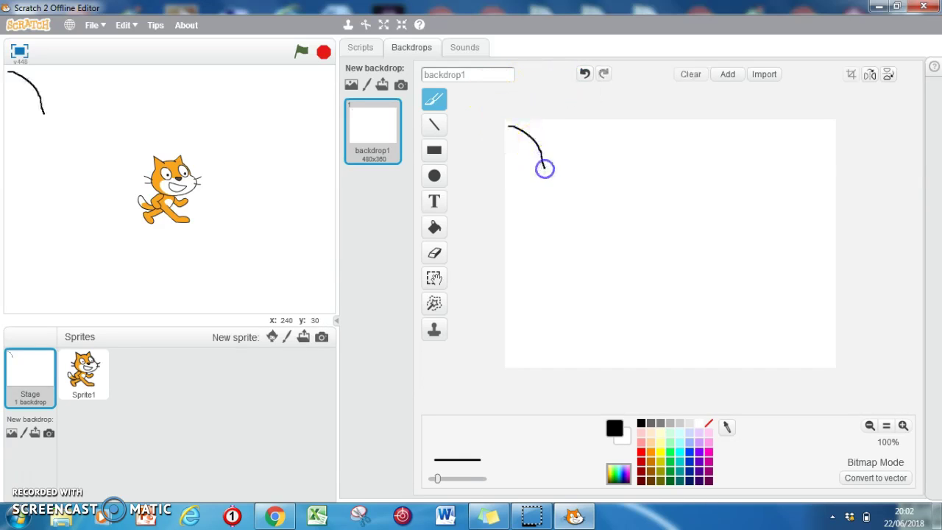
left_click(685, 76)
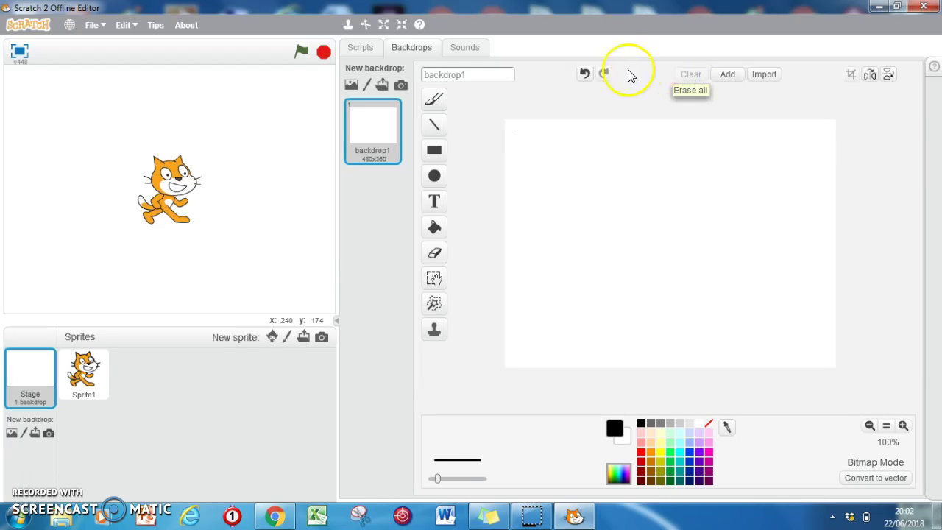
Step: Brush a short diagonal stroke in the backdrop's upper-left corner and rub it out with a widened eraser
left_click_drag(506, 120, 544, 168)
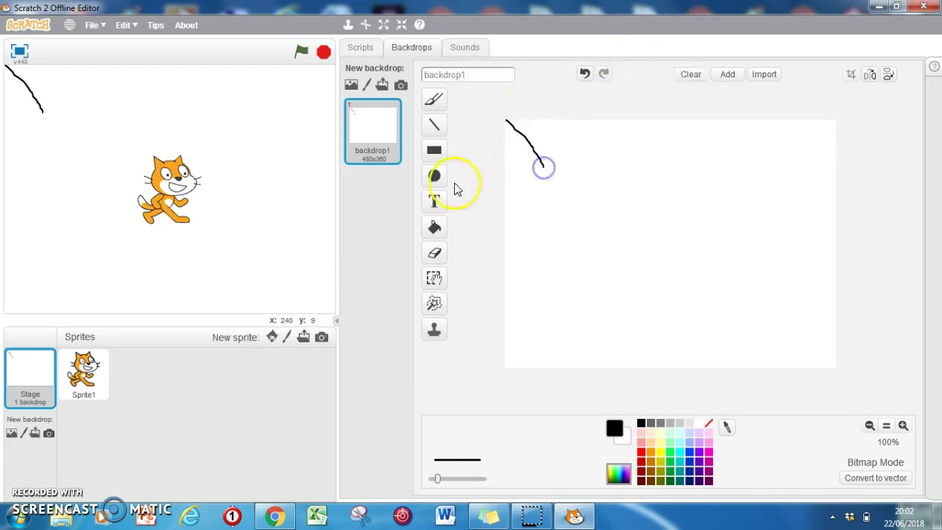
left_click(438, 257)
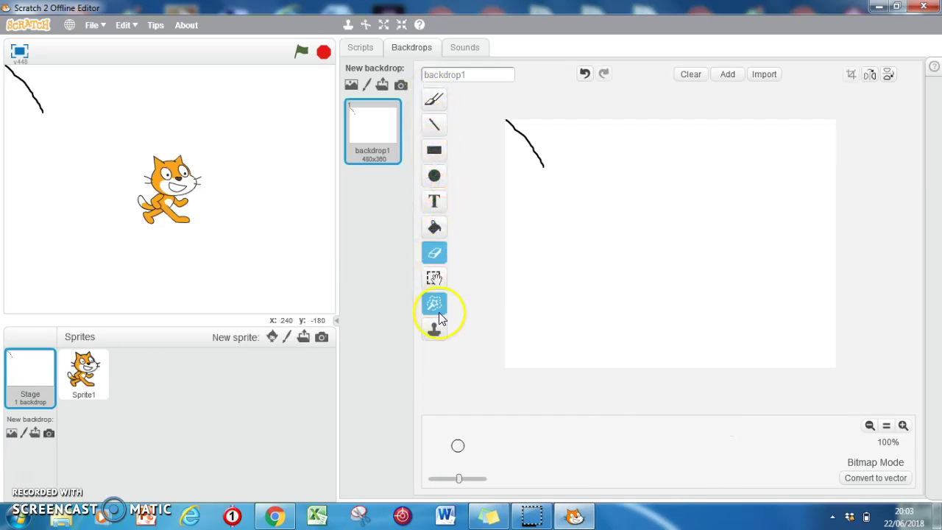
left_click(427, 101)
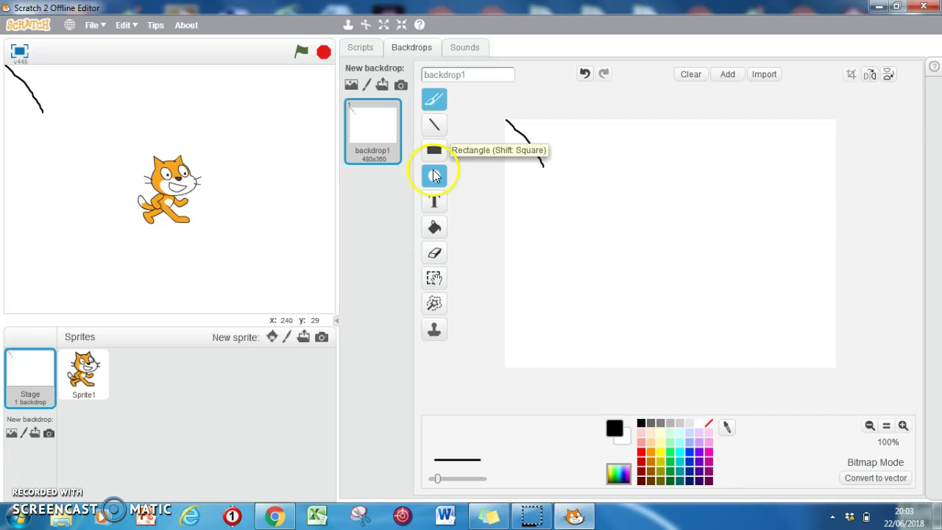
left_click(435, 252)
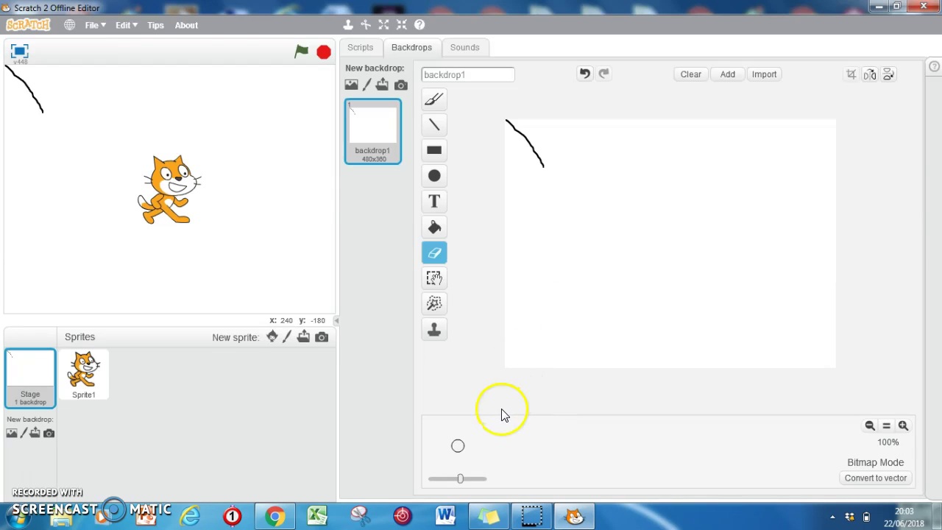
left_click_drag(462, 477, 475, 479)
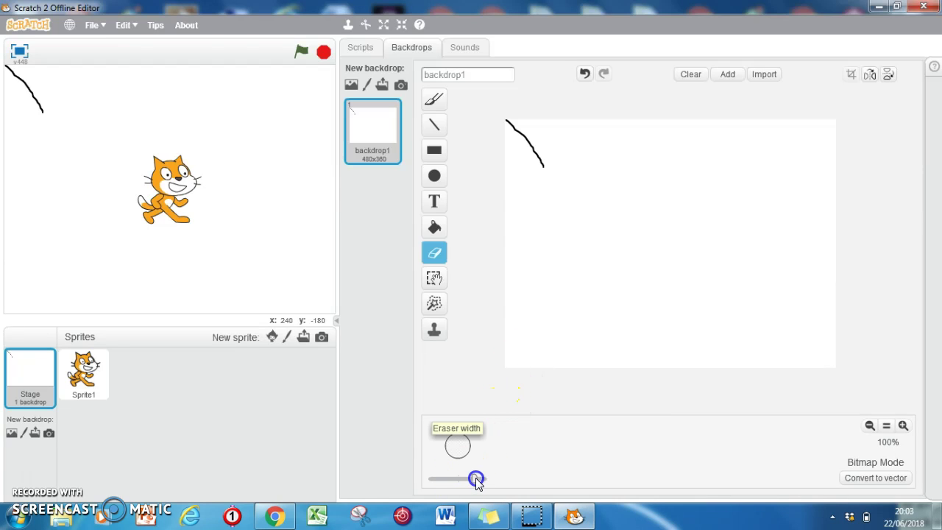
left_click_drag(543, 168, 547, 165)
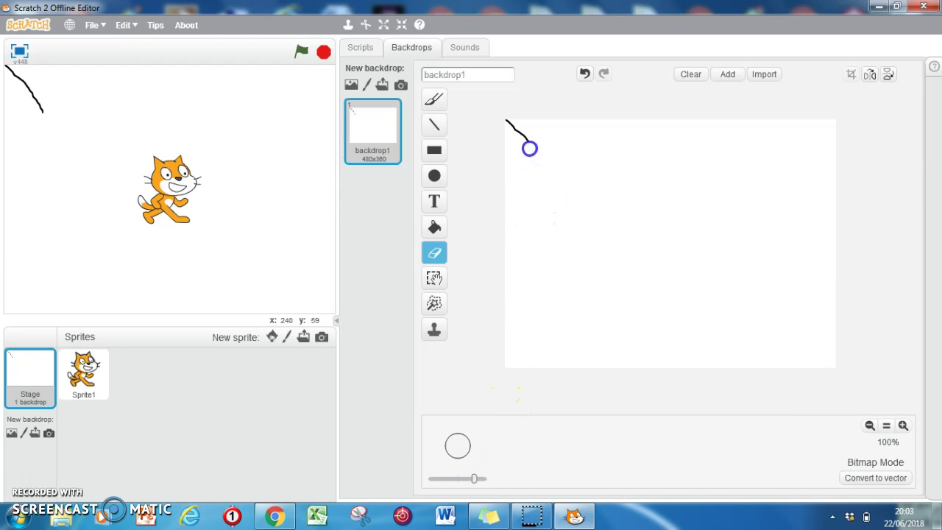
left_click_drag(509, 124, 504, 119)
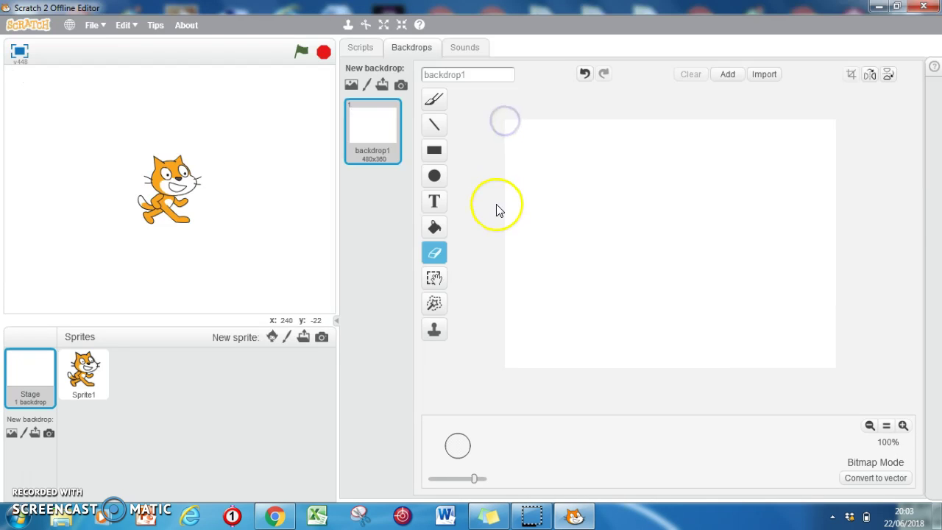
Step: Brush a black freehand outline of the neck, shoulder, arm and torso side on the right half of the backdrop
left_click(434, 98)
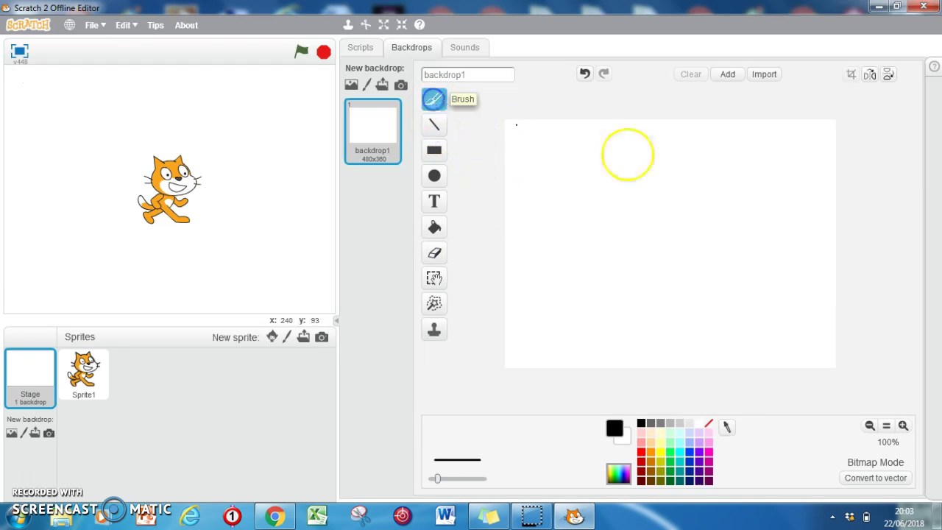
left_click_drag(695, 130, 749, 163)
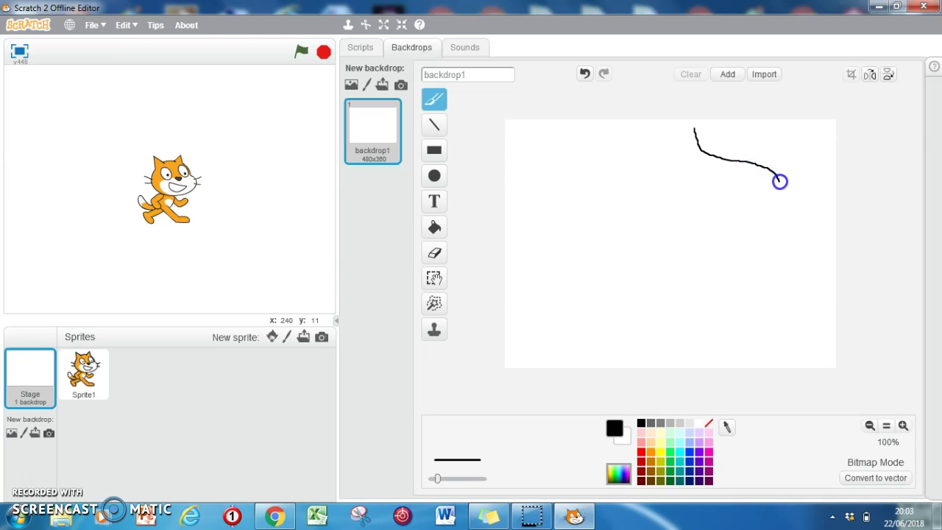
left_click_drag(836, 313, 835, 319)
left_click_drag(753, 214, 803, 279)
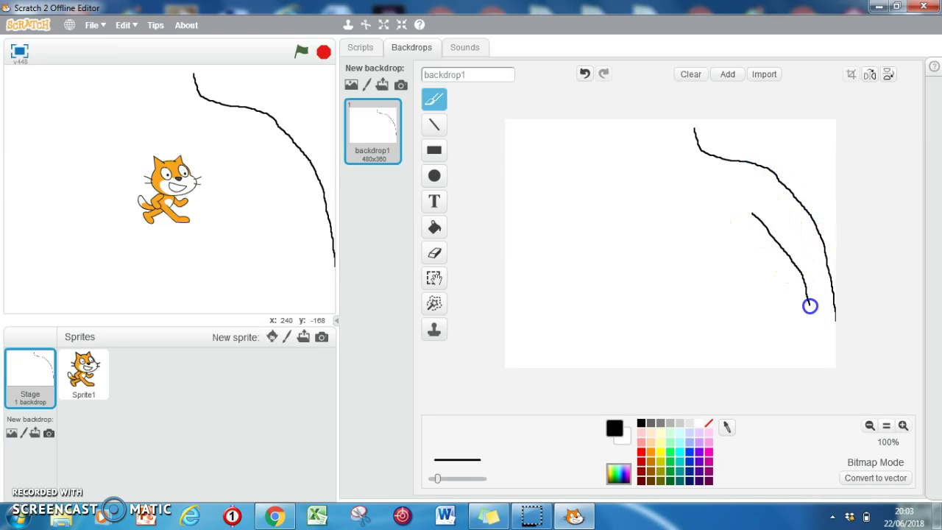
left_click(751, 215)
left_click_drag(774, 358, 775, 358)
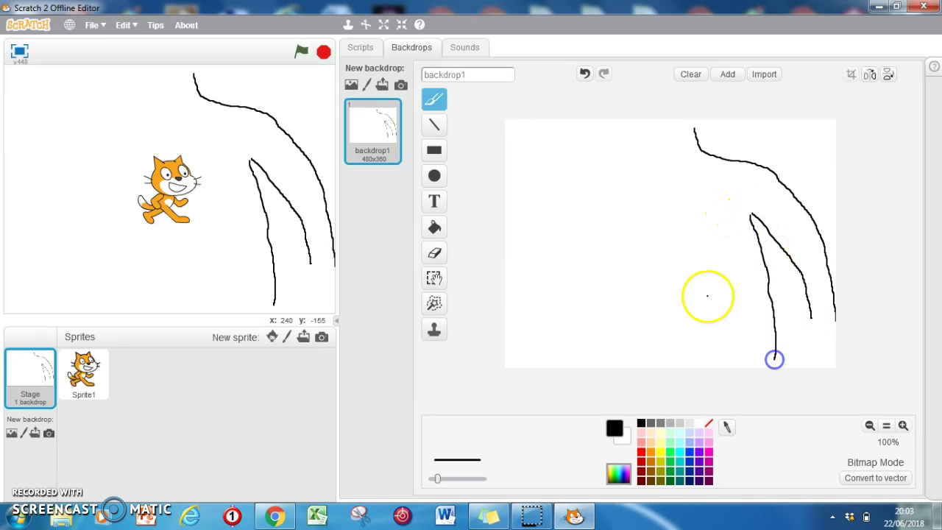
Step: Draw the neck, shoulder, arm and torso side on the backdrop's left half with straight black lines
left_click(435, 127)
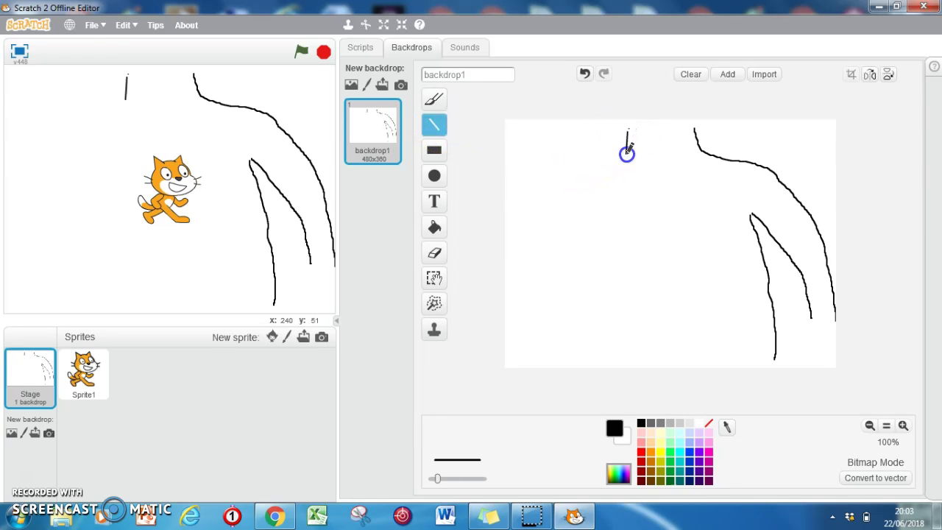
left_click_drag(626, 155, 613, 360)
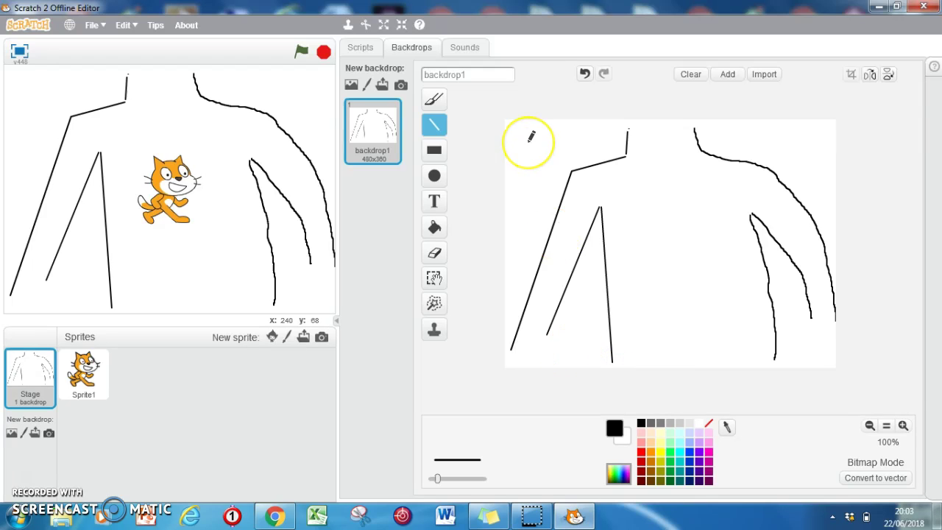
left_click_drag(667, 126, 676, 137)
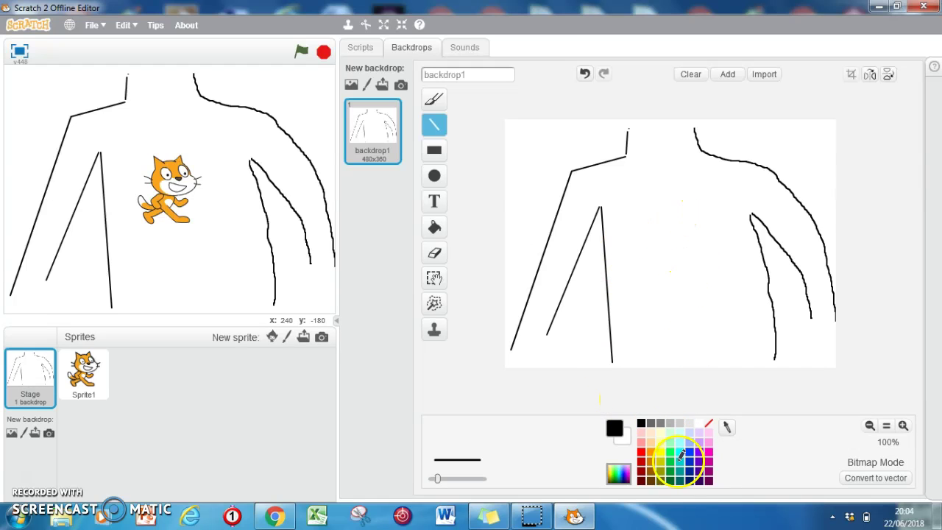
Step: Set the drawing colour to red, replace it with pale lavender from the full colour spectrum, and restore the swatch palette
left_click(641, 452)
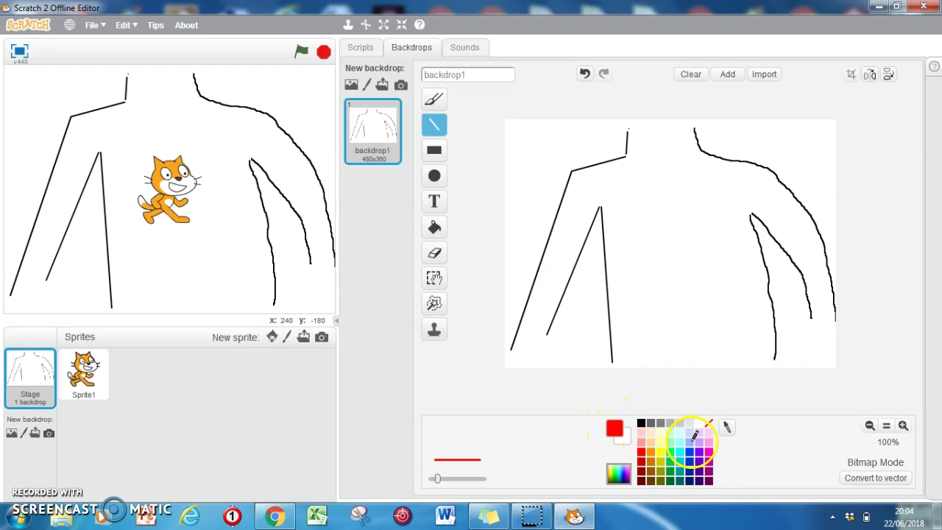
left_click(619, 474)
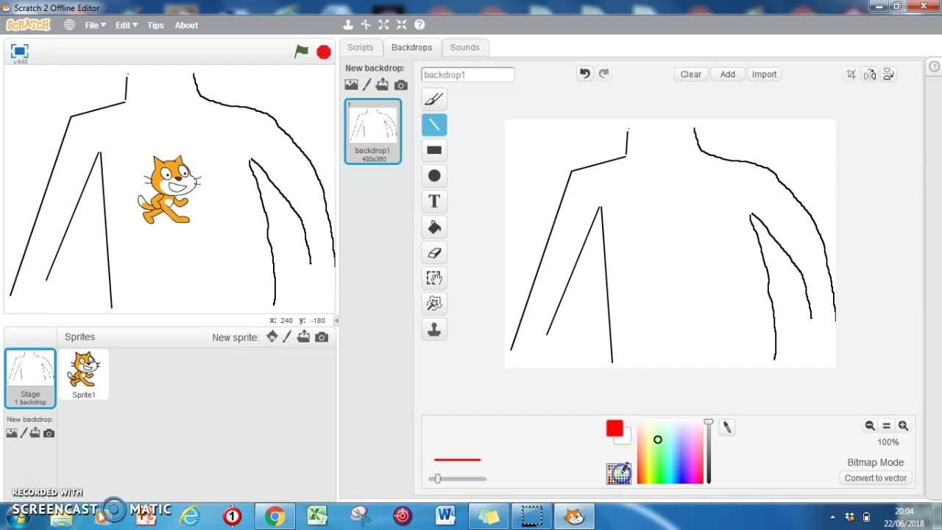
left_click_drag(661, 443, 681, 437)
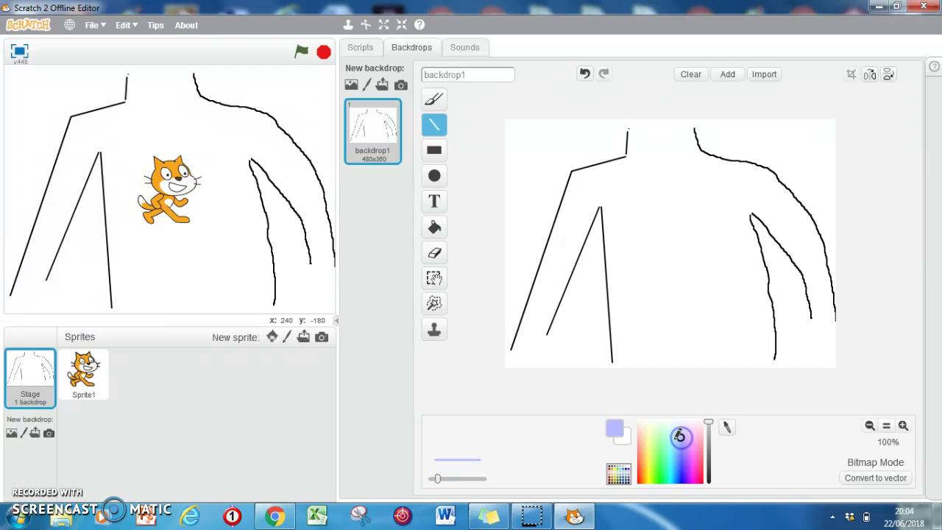
left_click(620, 471)
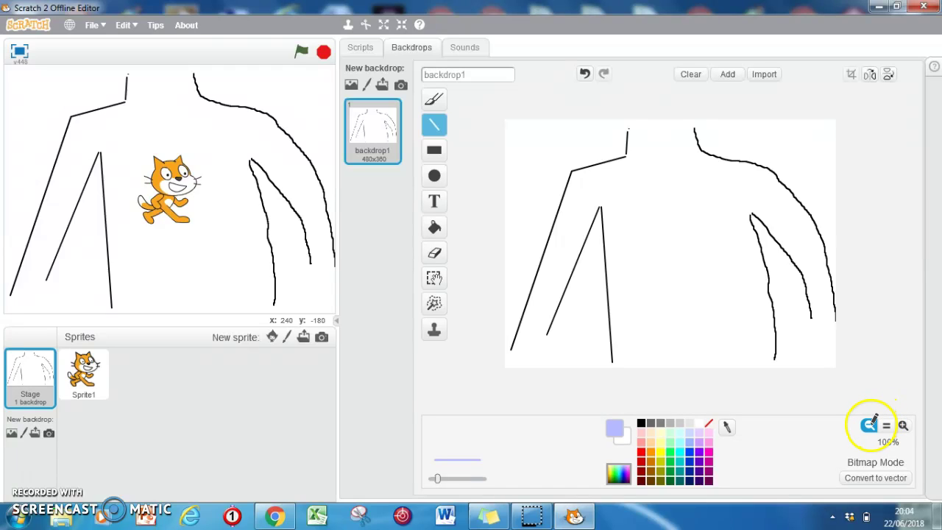
Step: Inspect the backdrop drawing at 200% zoom twice, returning to 100% each time
left_click(904, 425)
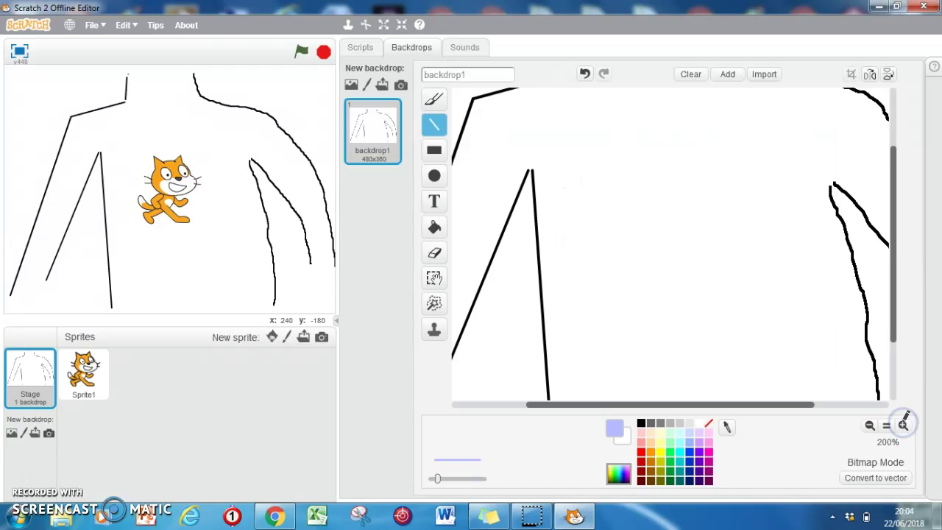
left_click(904, 424)
left_click(870, 425)
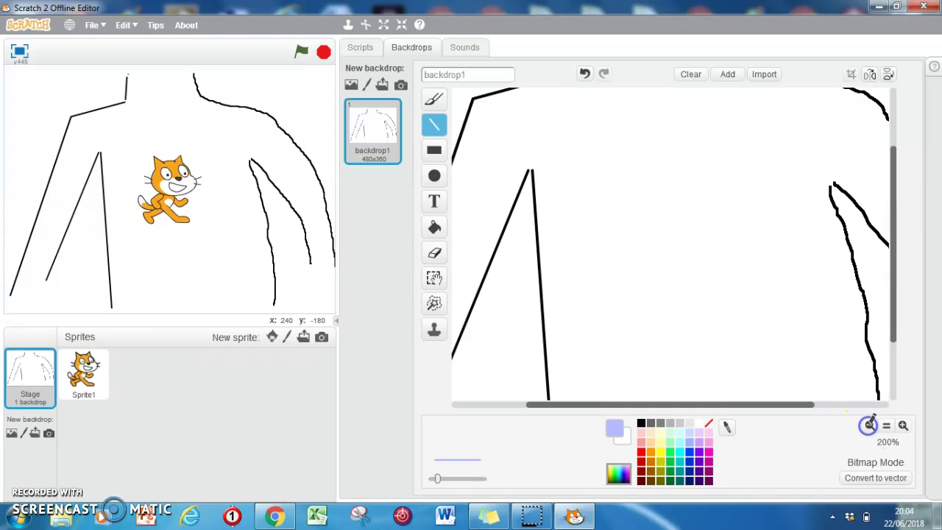
left_click(869, 426)
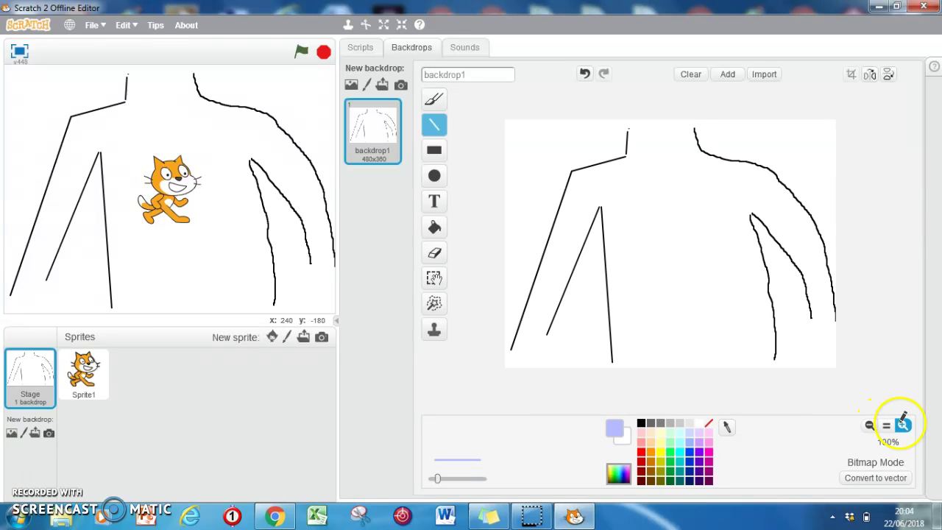
left_click(903, 425)
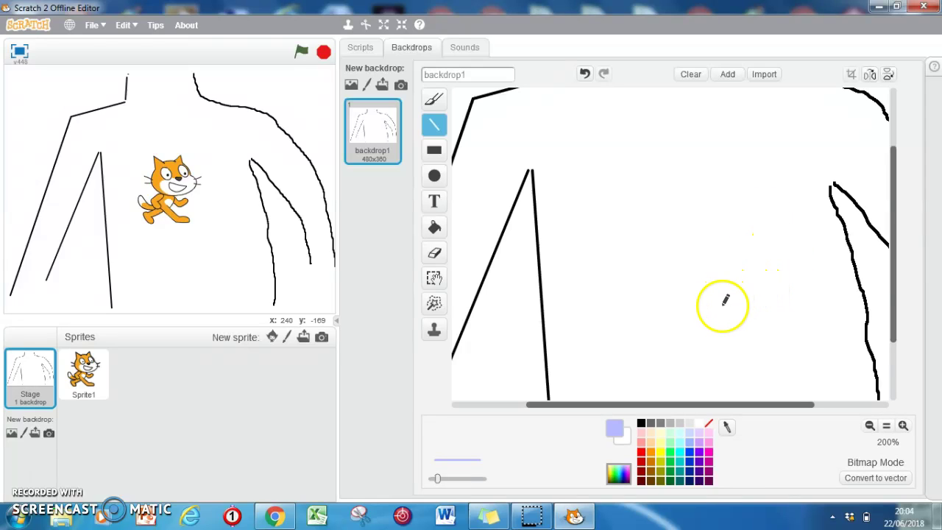
left_click(869, 426)
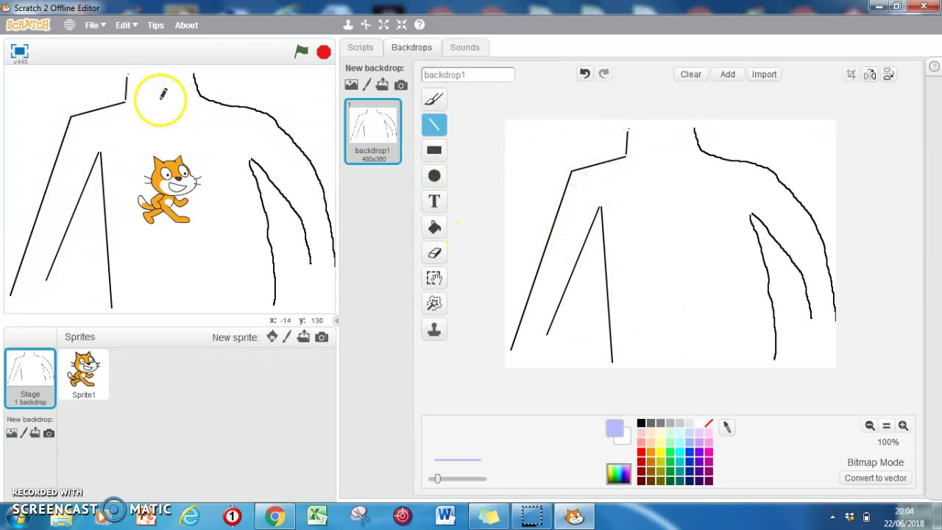
left_click(96, 25)
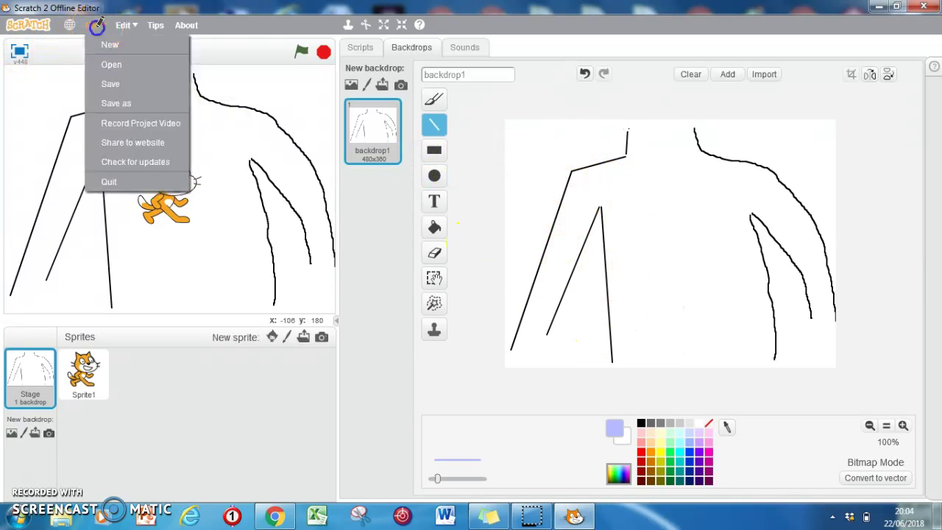
left_click(125, 103)
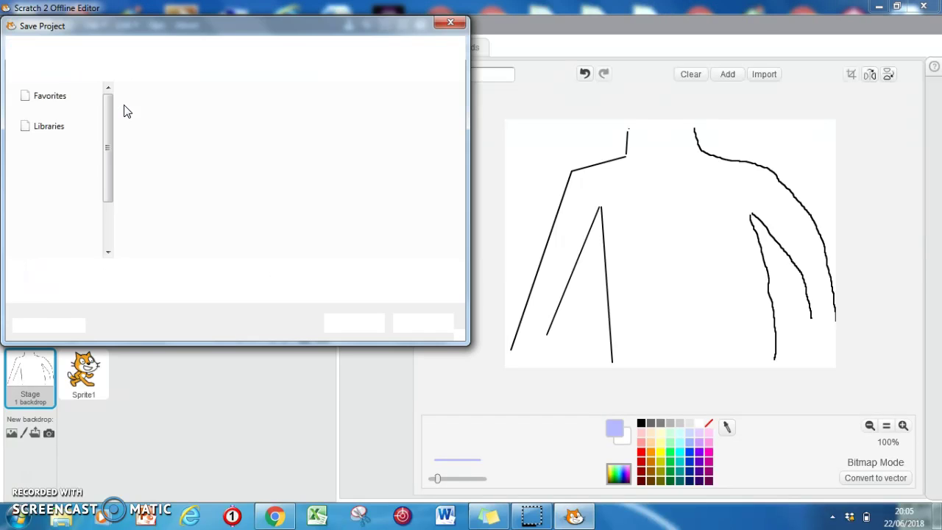
scroll(100, 128, "down", 2)
scroll(103, 134, "up", 1)
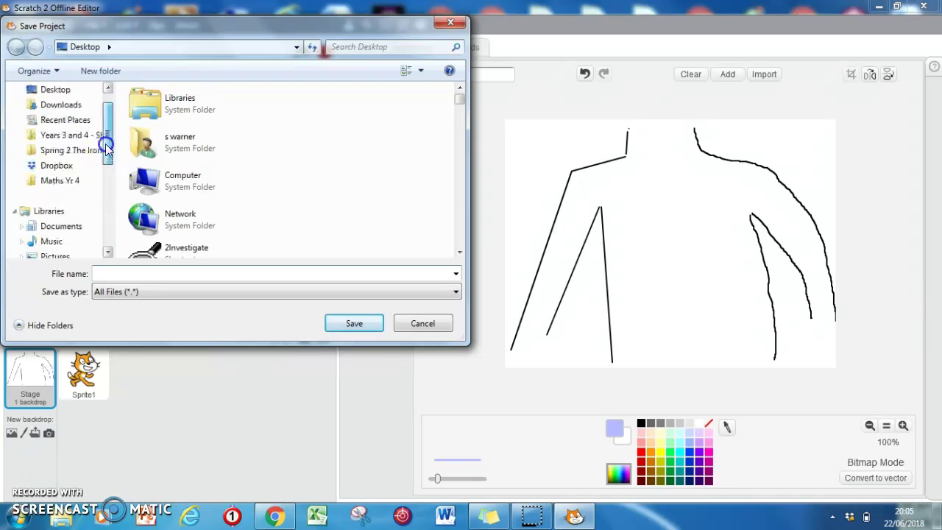
scroll(110, 170, "down", 3)
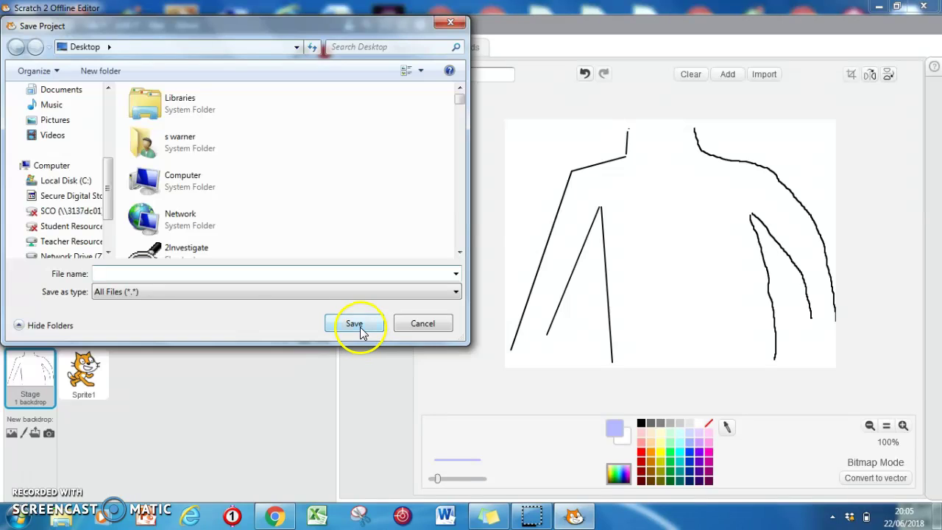
left_click(431, 331)
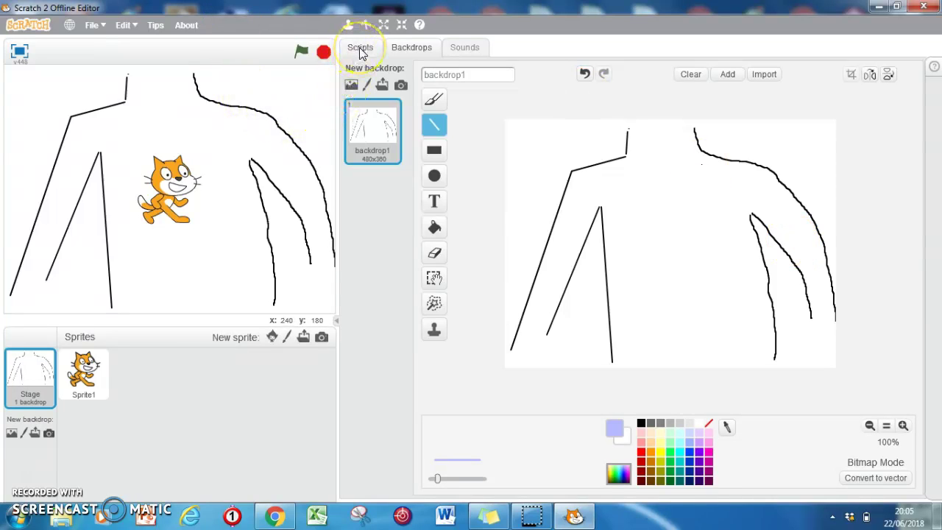
Step: Select the cat sprite, Sprite1, and show its scripts area with the Motion blocks
left_click(86, 374)
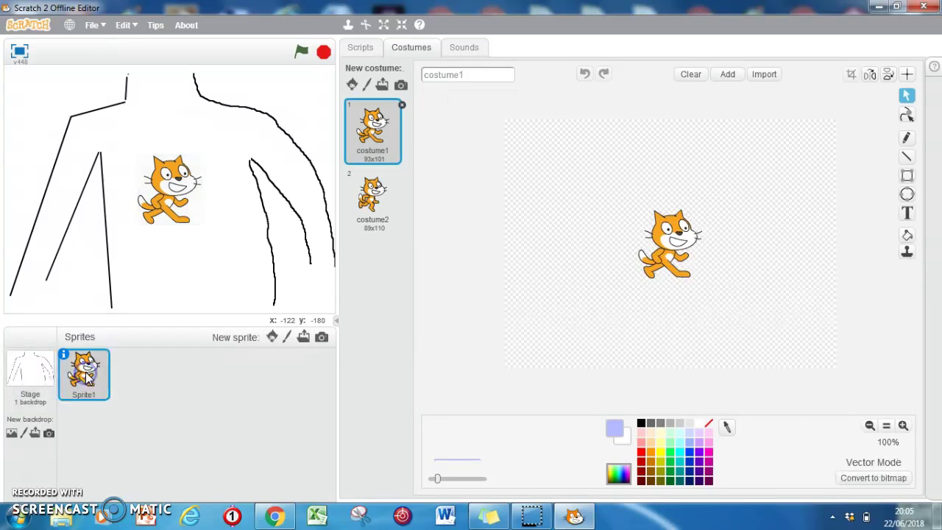
left_click(362, 50)
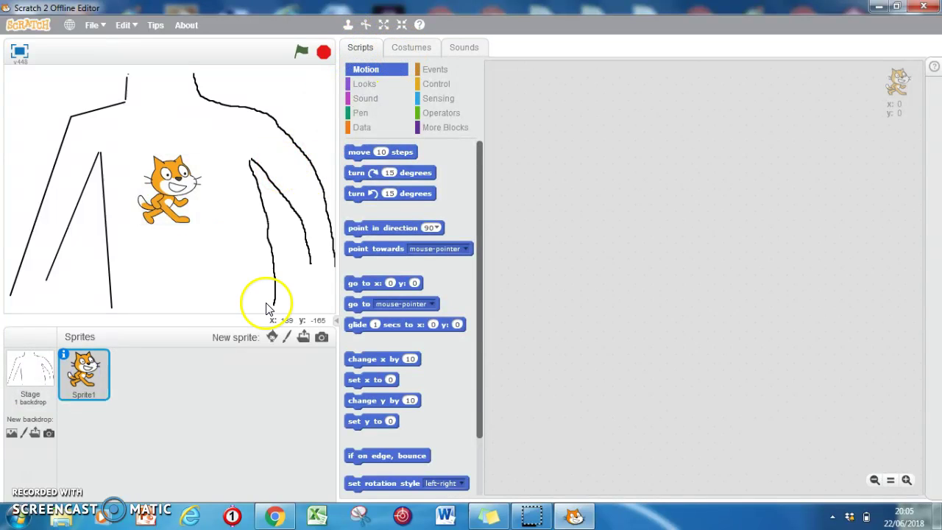